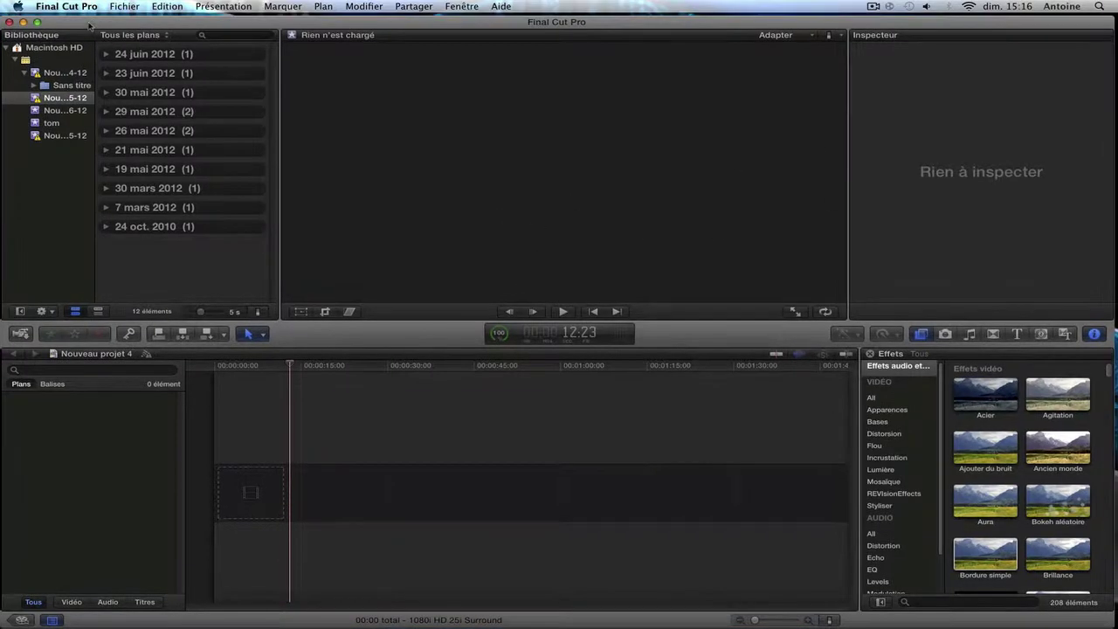
Step: Add the ScreenFlow.mov clip from the desktop to the start of the Nouveau projet 4 timeline
mouse_move(92, 24)
mouse_down()
mouse_move(91, 50)
mouse_move(100, 42)
mouse_up()
drag(641, 29, 300, 524)
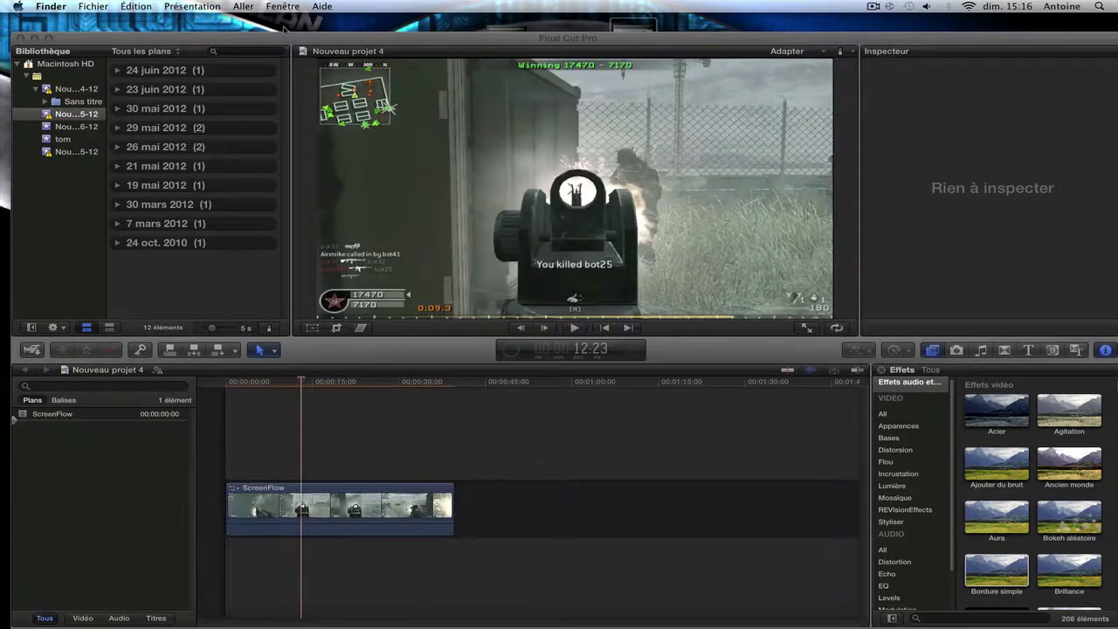
drag(281, 37, 269, 19)
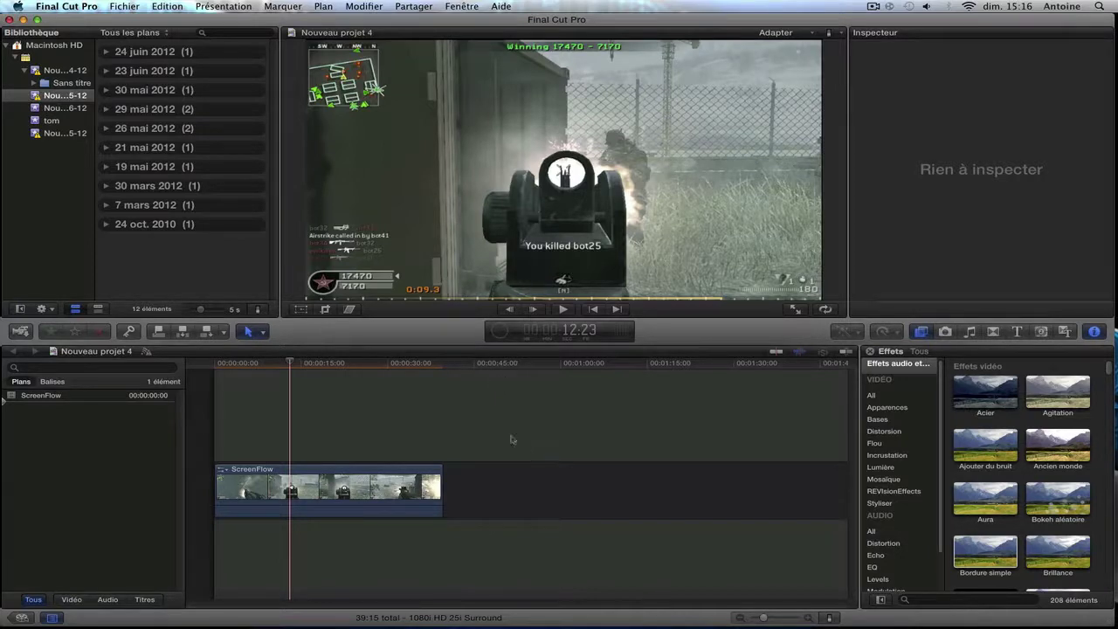
Step: Add a color mask to Correction 1 of the ScreenFlow clip, sampling the gray-green background of the frame at 18:14
key(j)
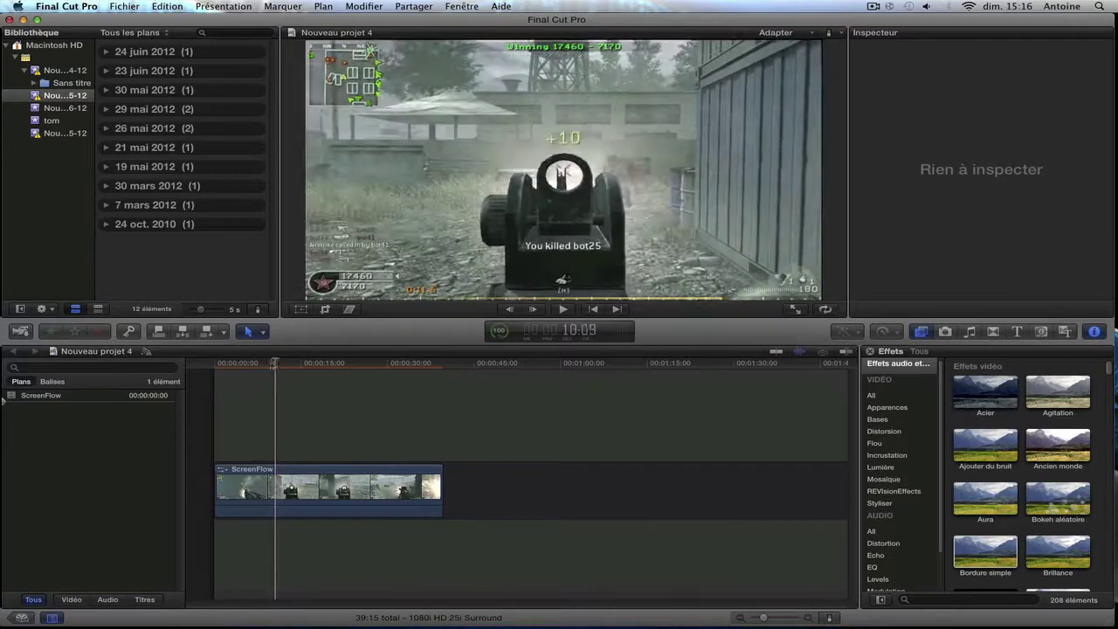
key(l)
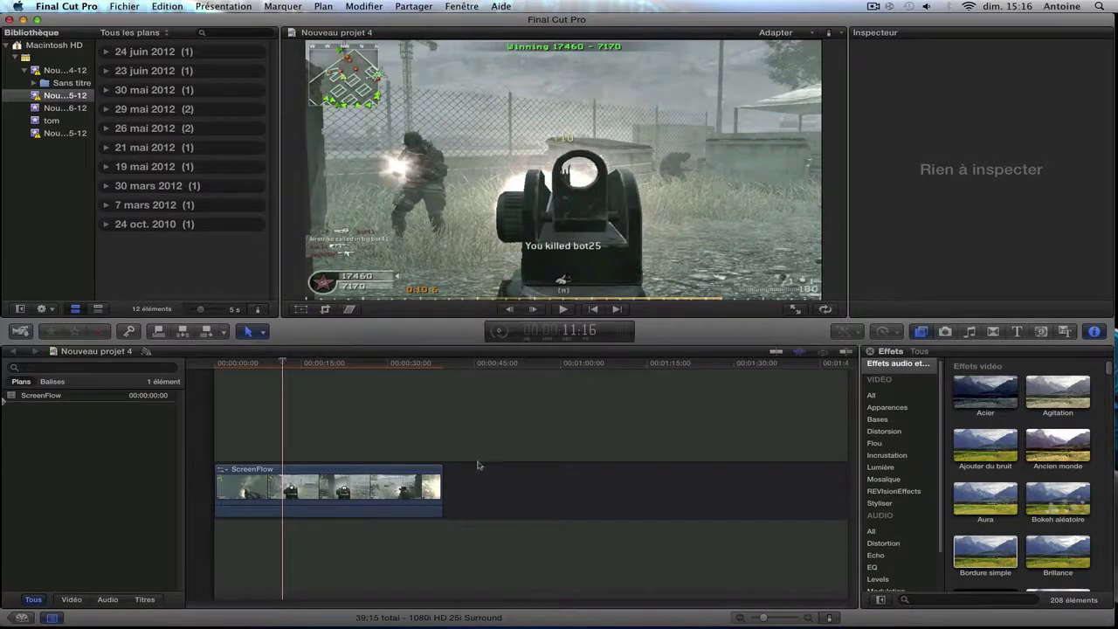
click(395, 490)
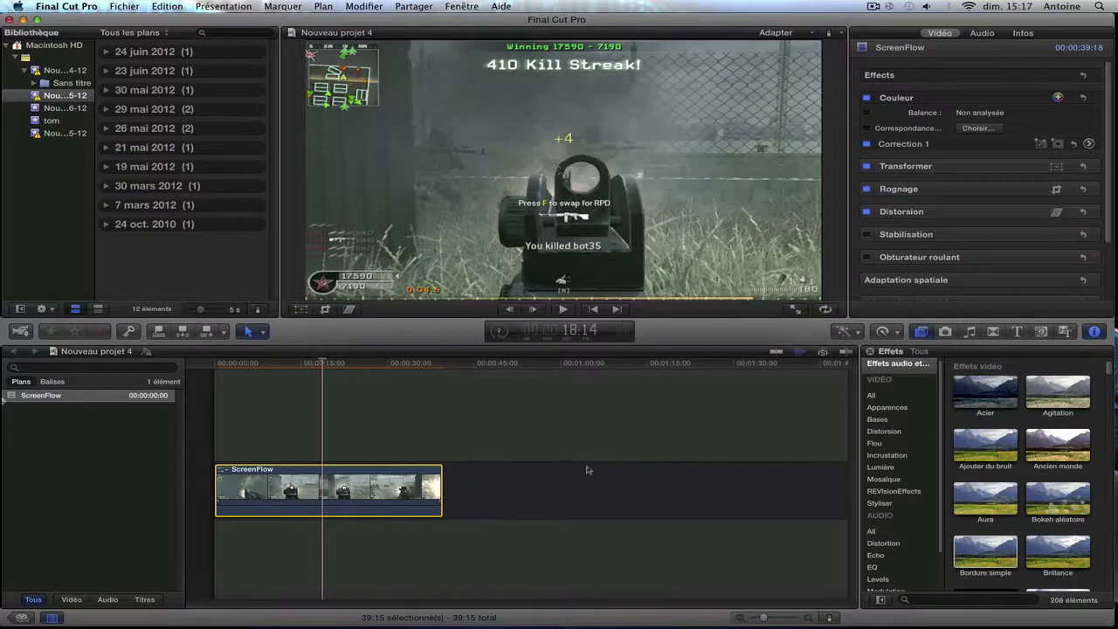
click(1041, 144)
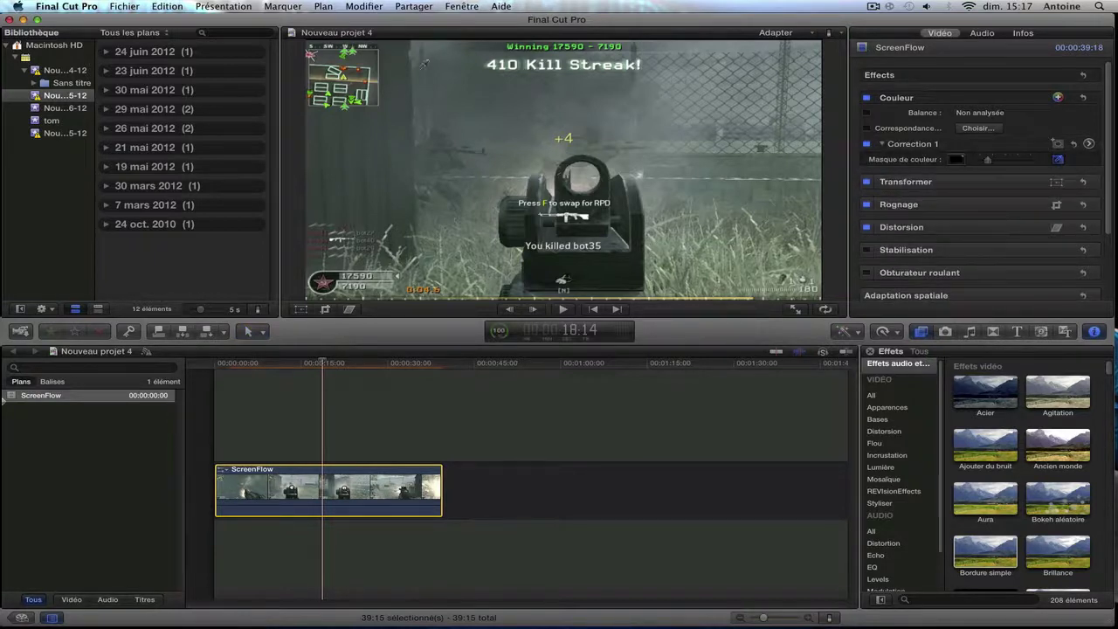
drag(442, 143, 410, 110)
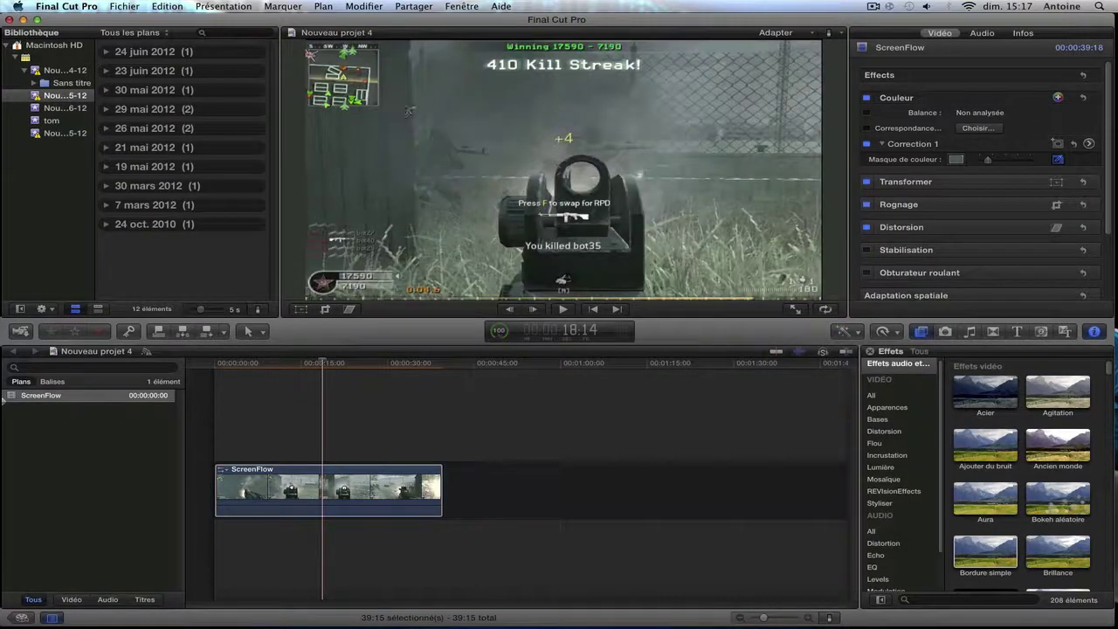
Step: Shift the Global color of Correction 1 slightly into the green range inside the mask
click(1089, 143)
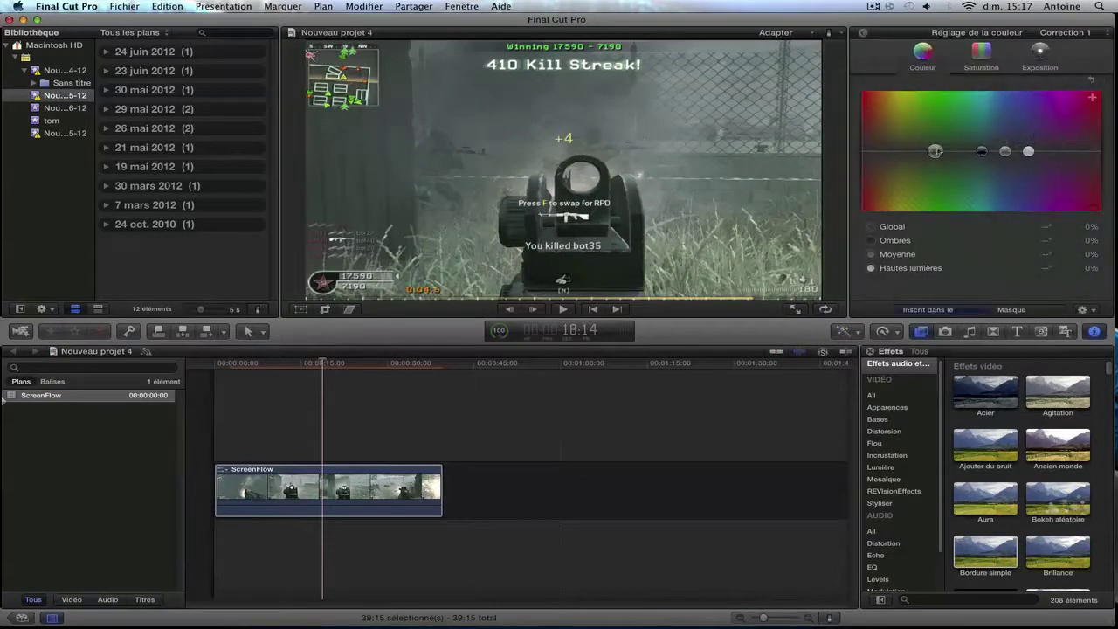
mouse_move(935, 151)
mouse_down()
mouse_move(961, 137)
mouse_move(943, 152)
mouse_move(917, 122)
mouse_move(994, 126)
mouse_move(940, 164)
mouse_move(949, 152)
mouse_up()
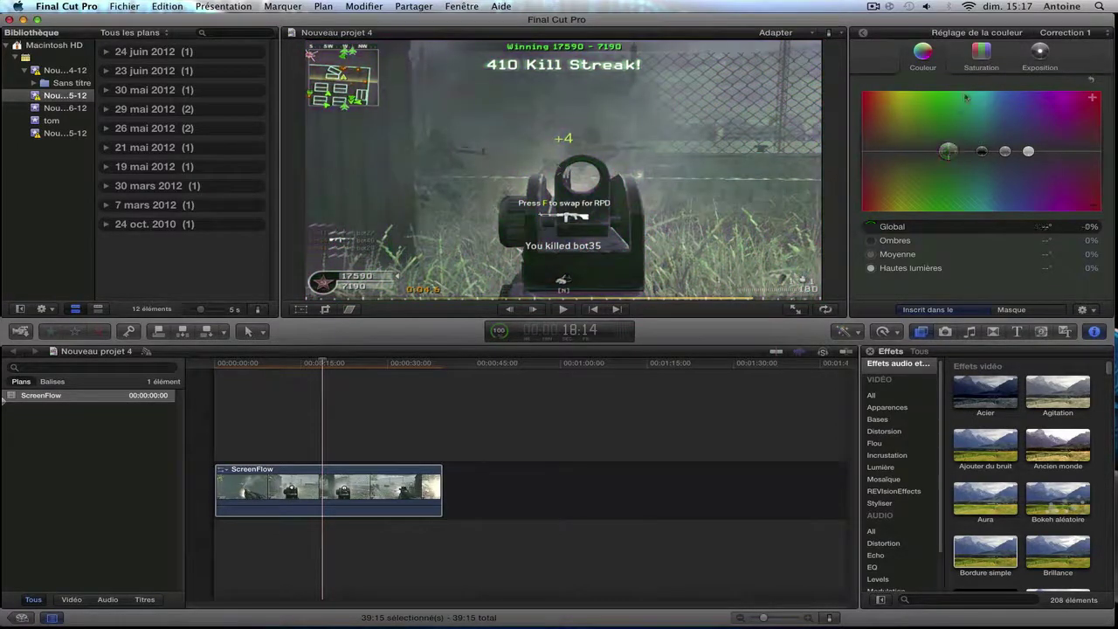
click(864, 35)
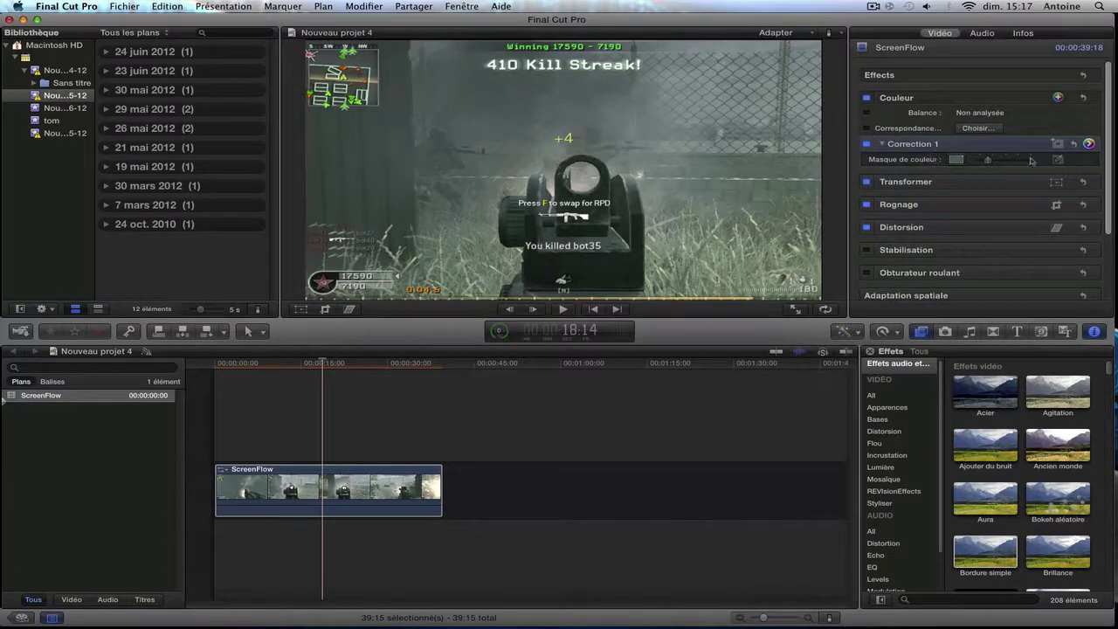
click(884, 144)
Step: Add Correction 2 and set its color to Global 133° -8%, Ombres 181° +1%, Moyenne 220° -5%, with Hautes lumières barely toward purple
key(alt+e)
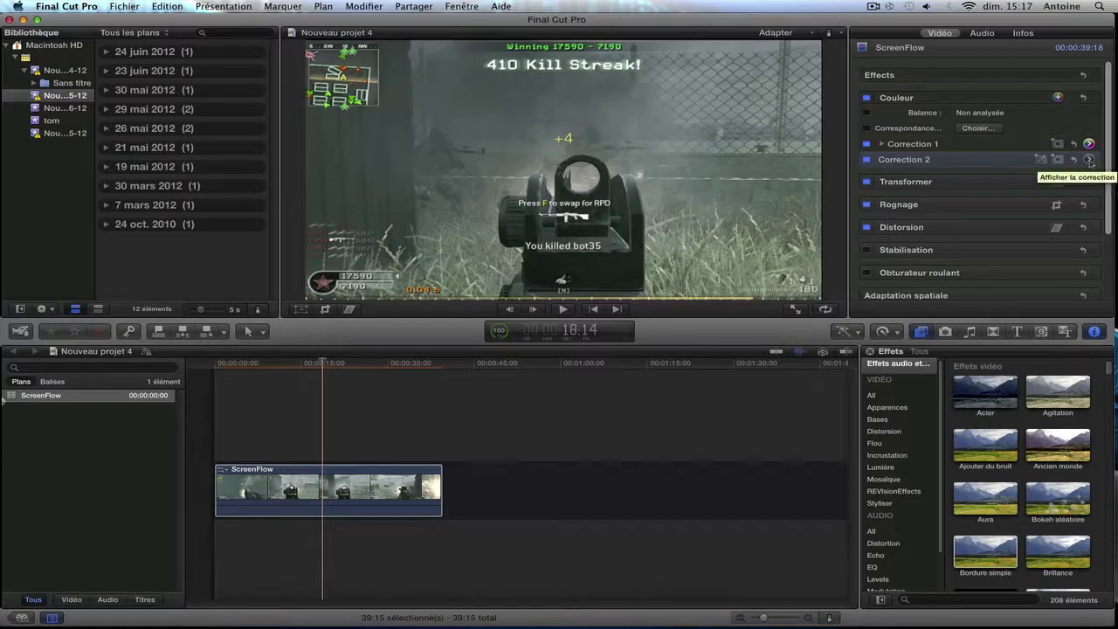
click(1088, 160)
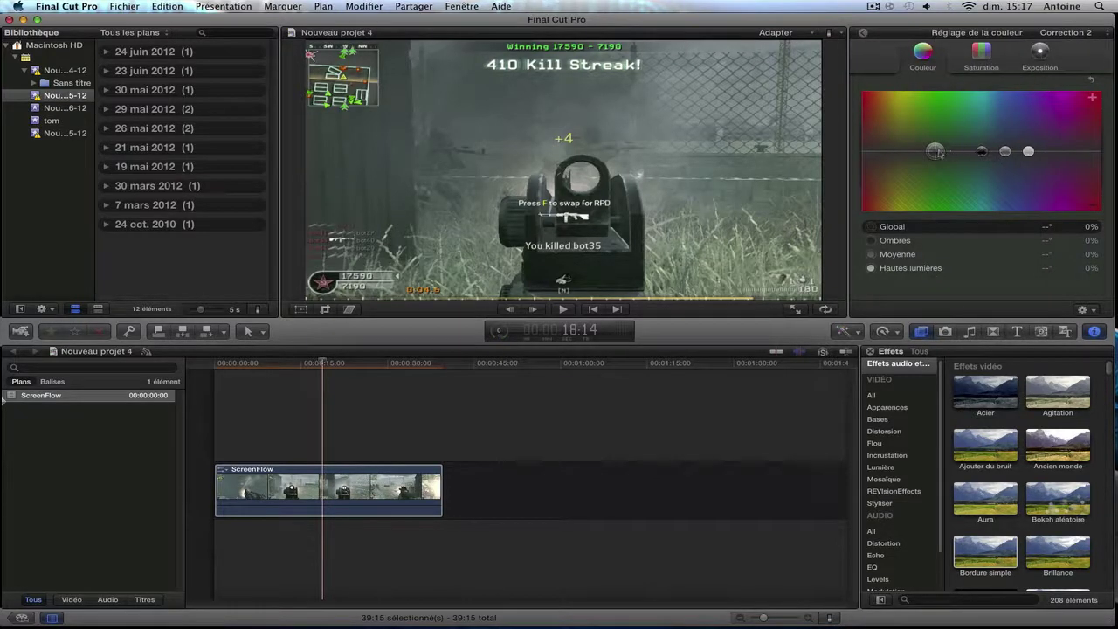
drag(936, 152, 1037, 151)
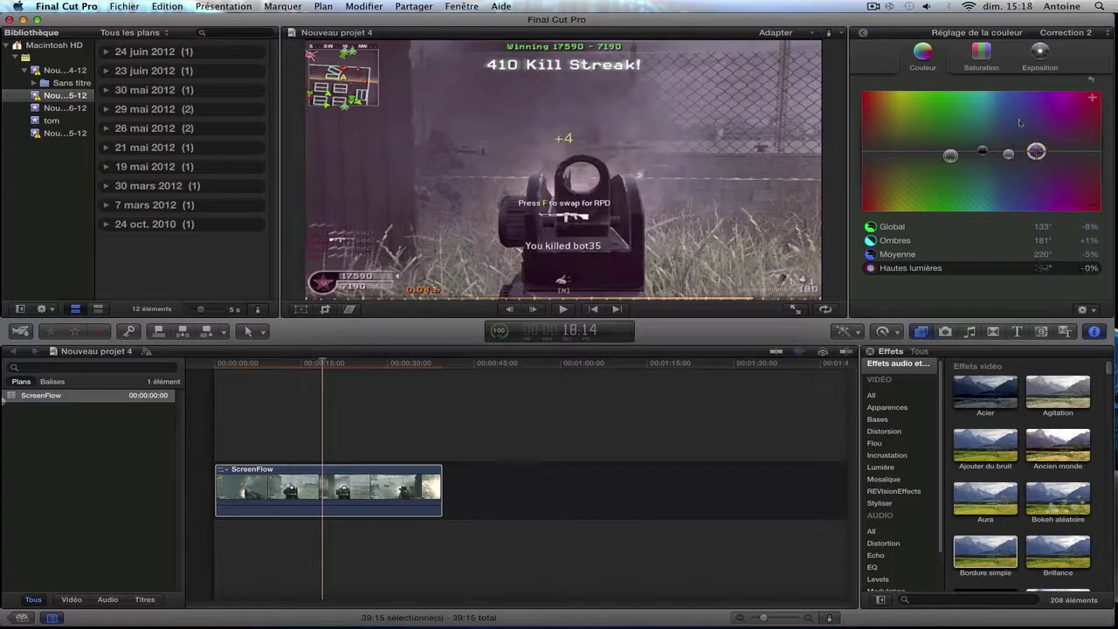
Step: Set Correction 2's saturation to +58% for Ombres, +20% for Moyenne and +100% for Hautes lumières
click(981, 55)
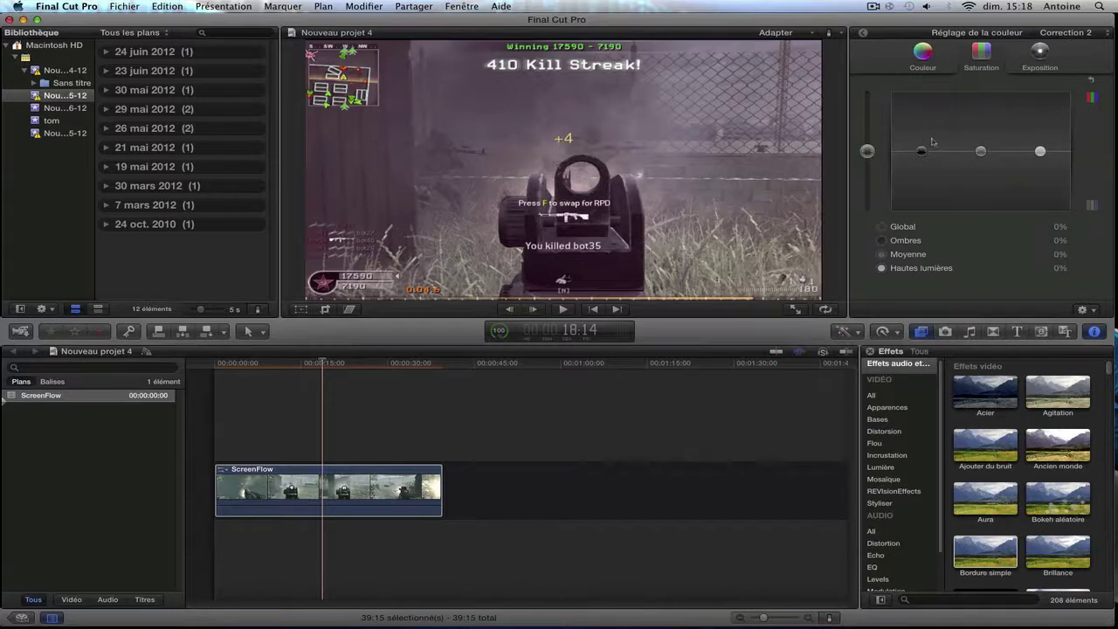
drag(921, 158, 927, 117)
drag(980, 151, 1040, 91)
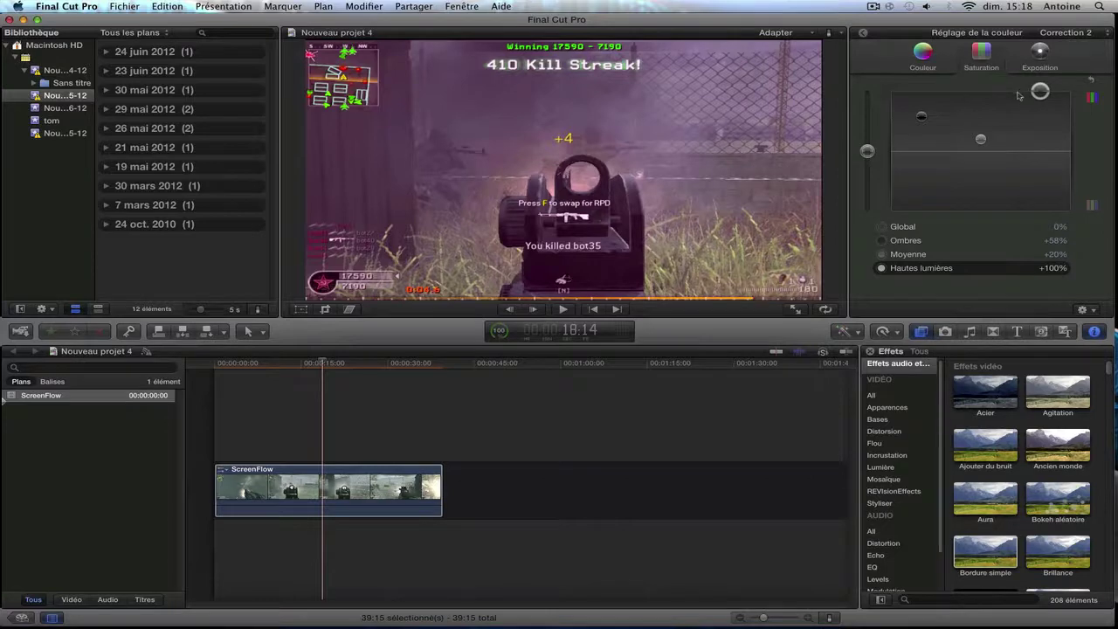
Step: Set Correction 2's exposure to -17% for Ombres, -12% for Moyenne and +5% for Hautes lumières
click(1036, 67)
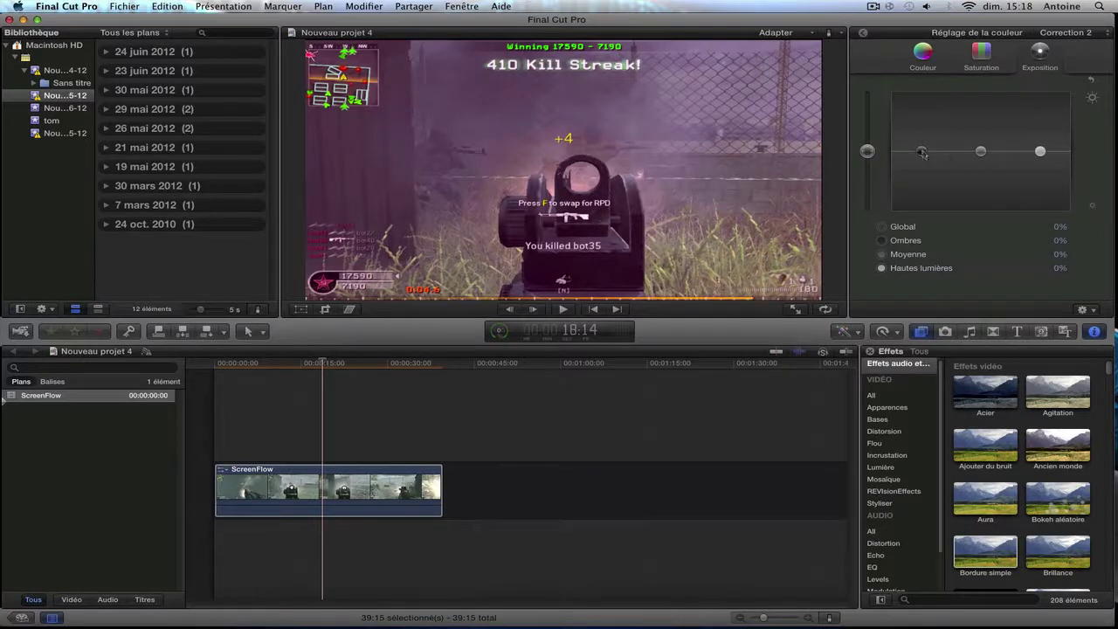
drag(921, 153, 934, 167)
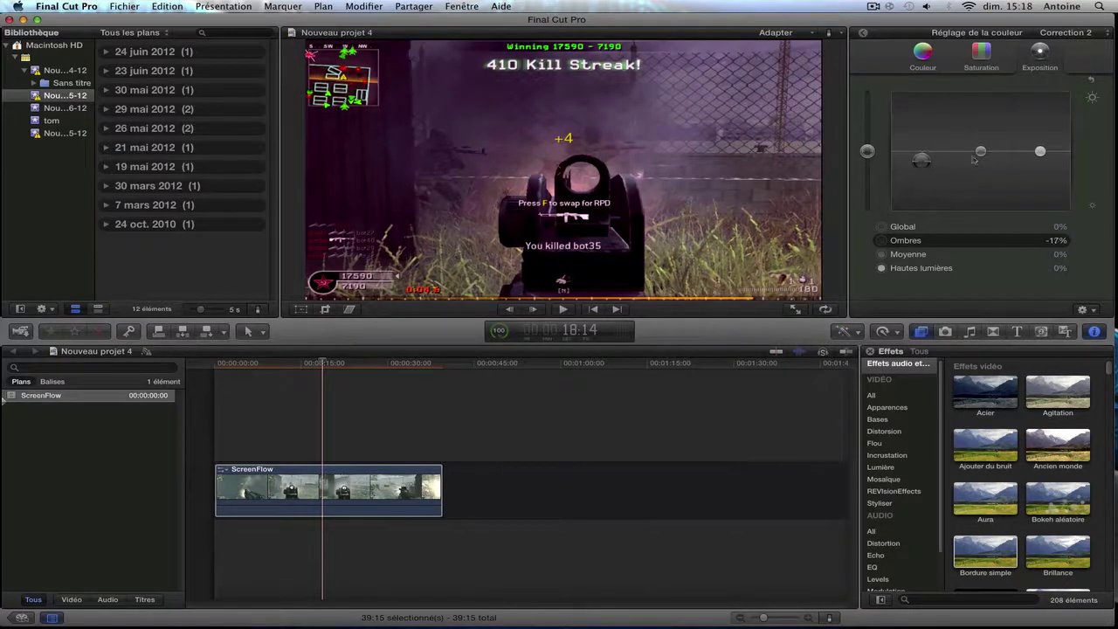
drag(980, 153, 1040, 148)
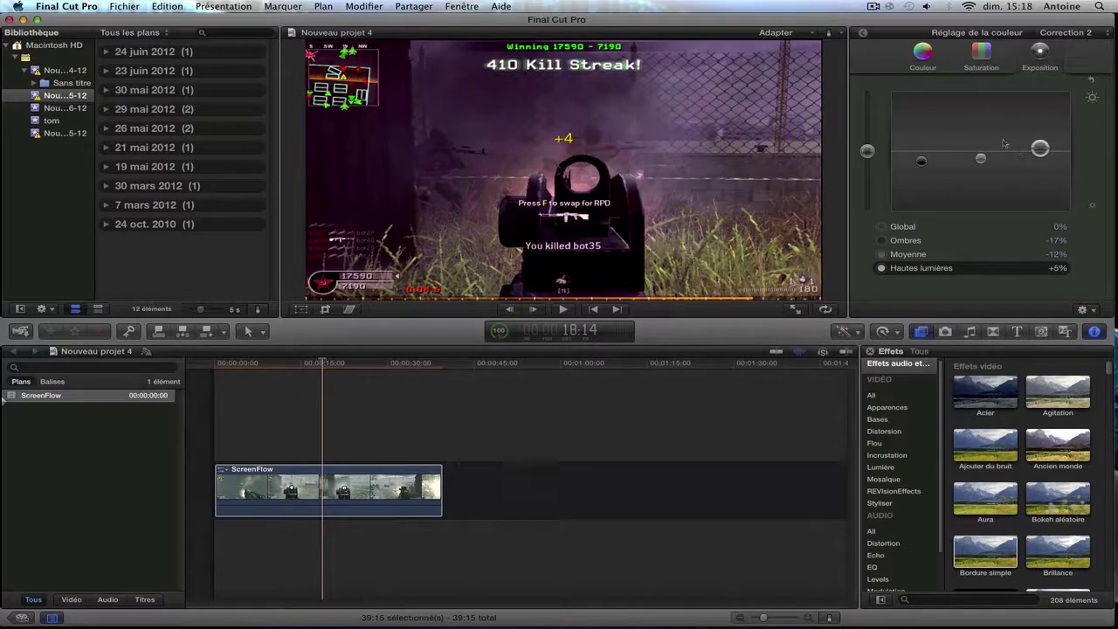
click(865, 33)
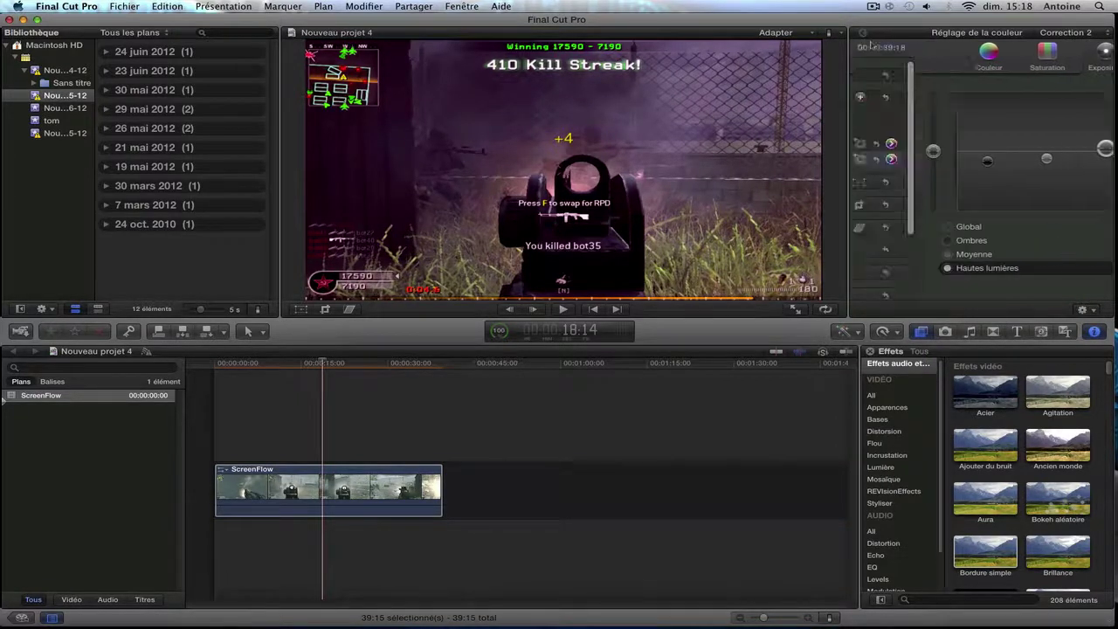
Step: Play back the color-corrected clip to review the new look
key(Home)
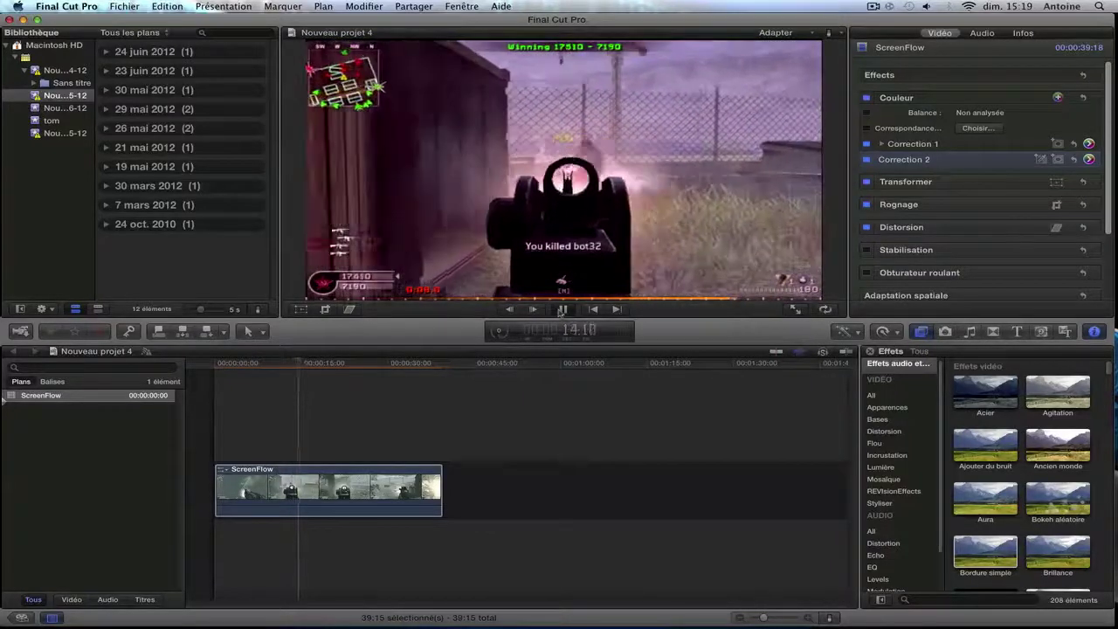
key(space)
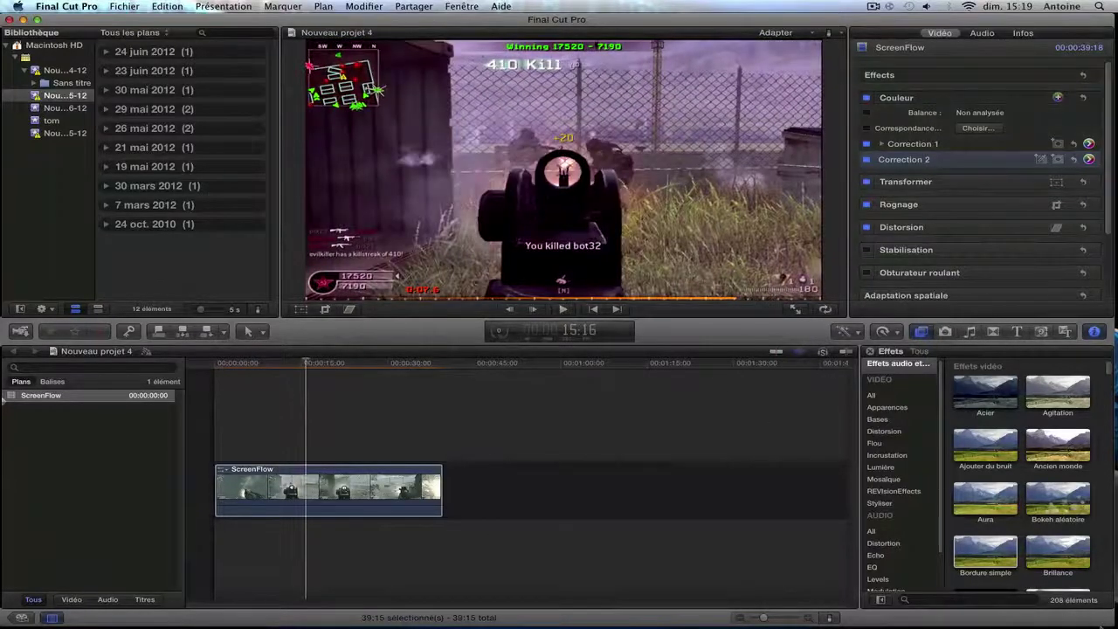
Step: Shrink the Final Cut Pro window and open the original ScreenFlow.mov from the desktop in QuickTime Player beside the corrected preview
drag(1110, 626, 981, 586)
drag(838, 542, 706, 434)
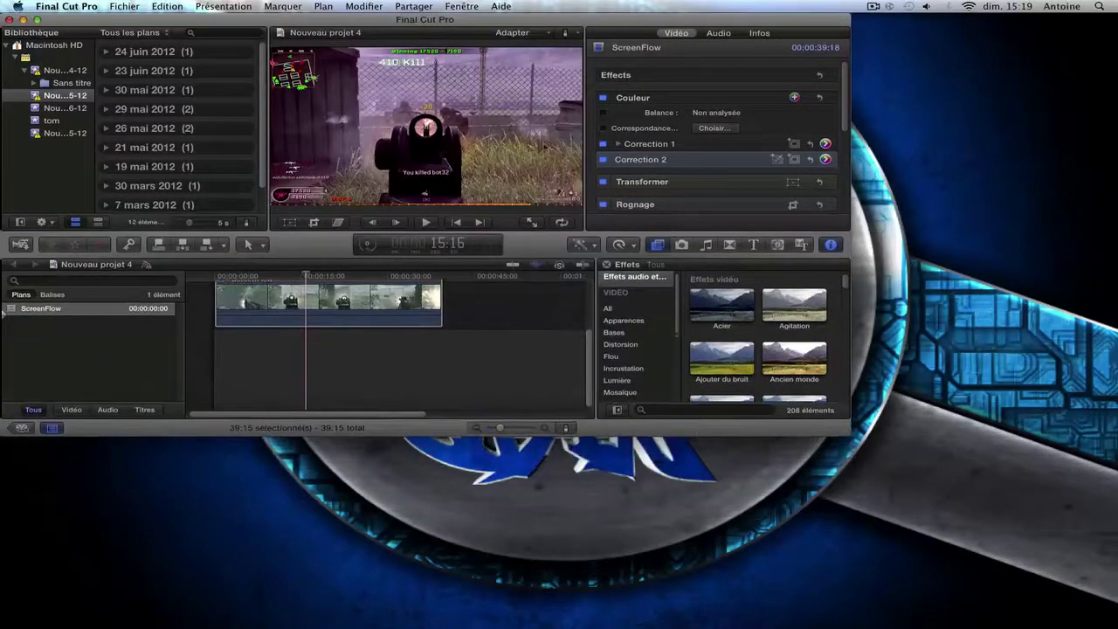
drag(436, 23, 432, 50)
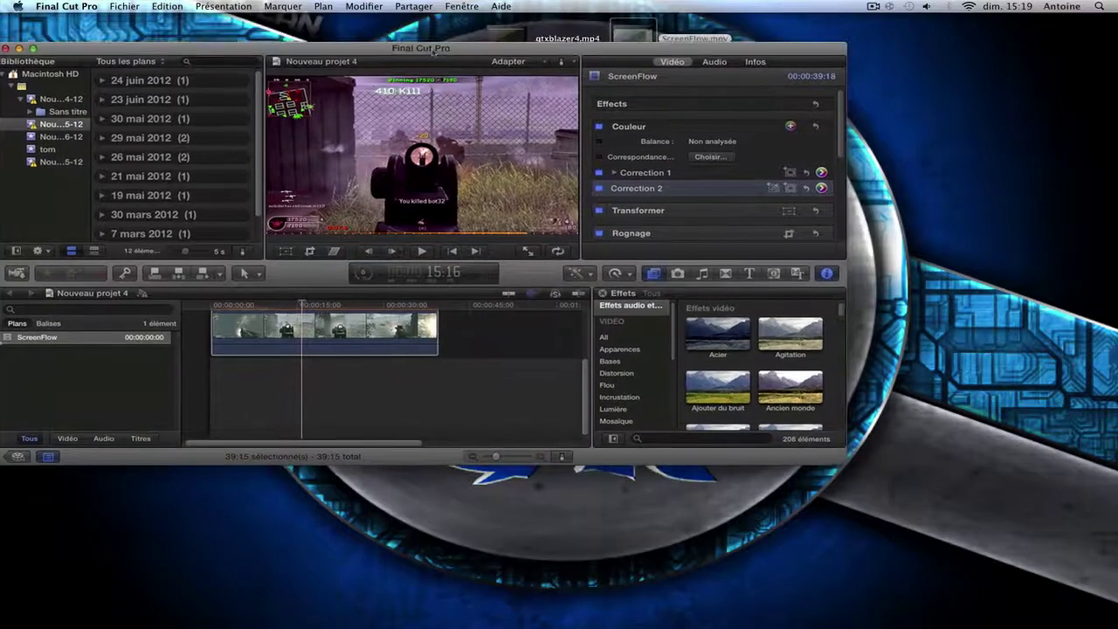
click(630, 32)
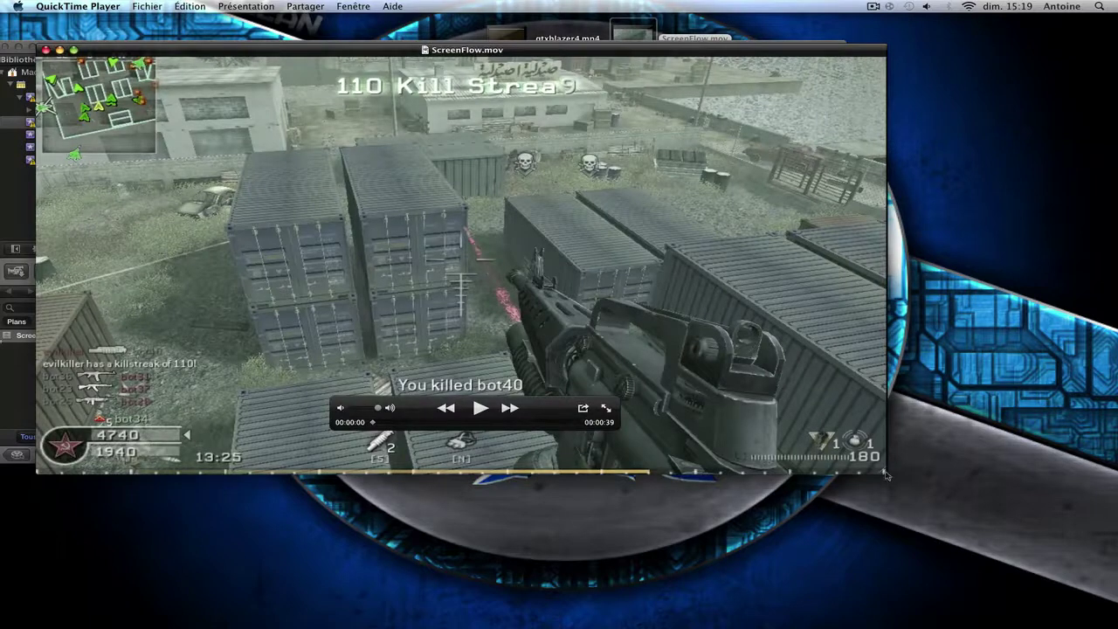
drag(884, 473, 479, 265)
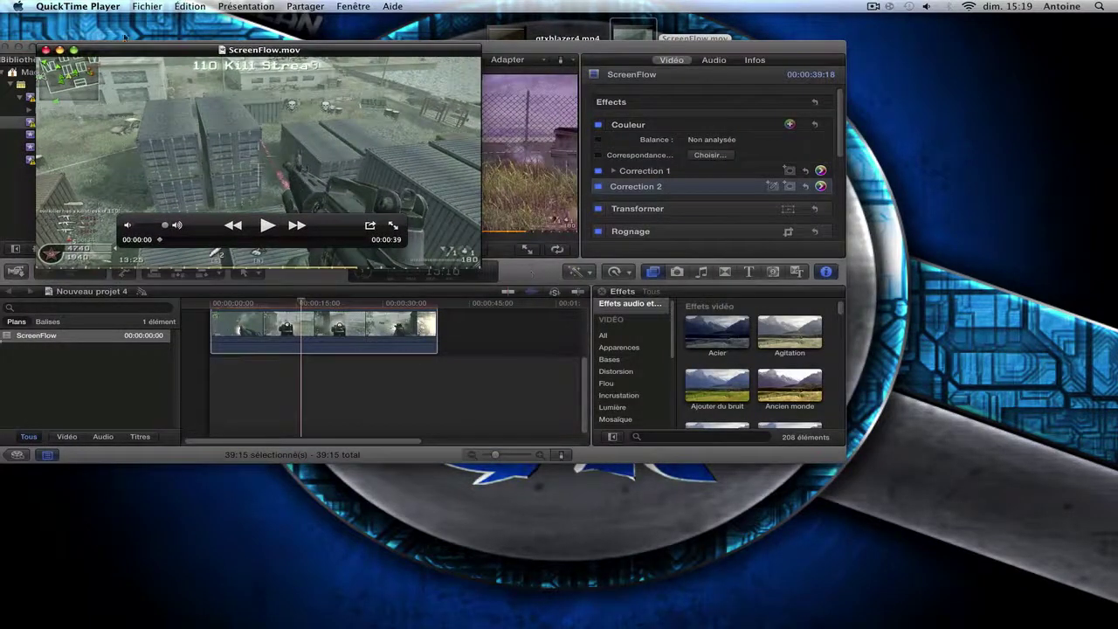
drag(130, 48, 694, 60)
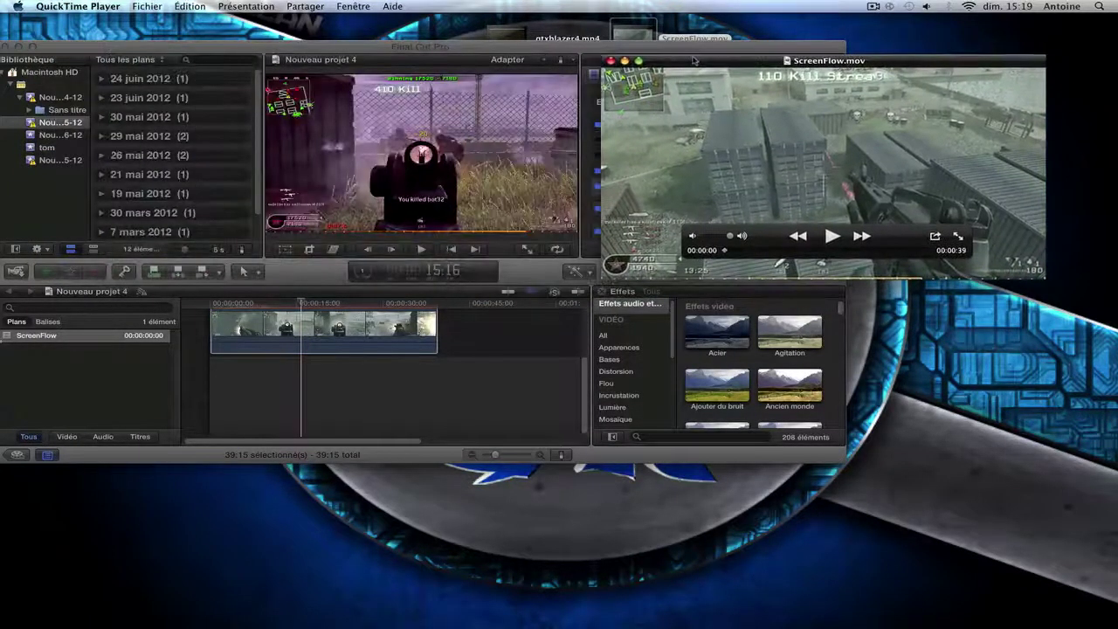
Step: Play the original footage around 18 seconds to compare it, close it, and enlarge the Final Cut Pro window again
click(832, 237)
click(821, 251)
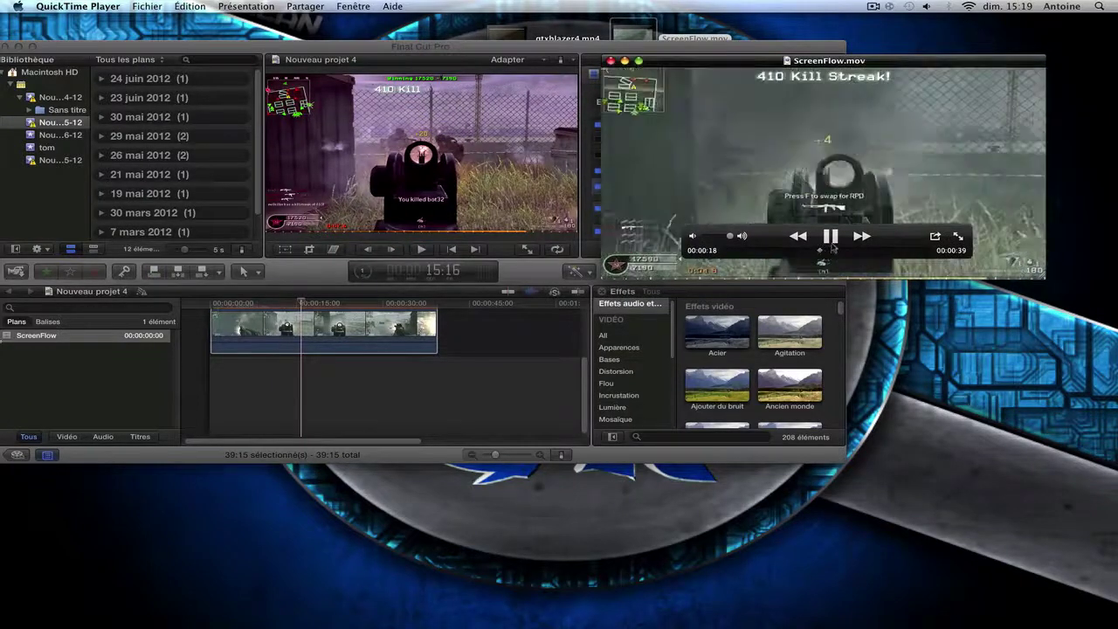
click(828, 237)
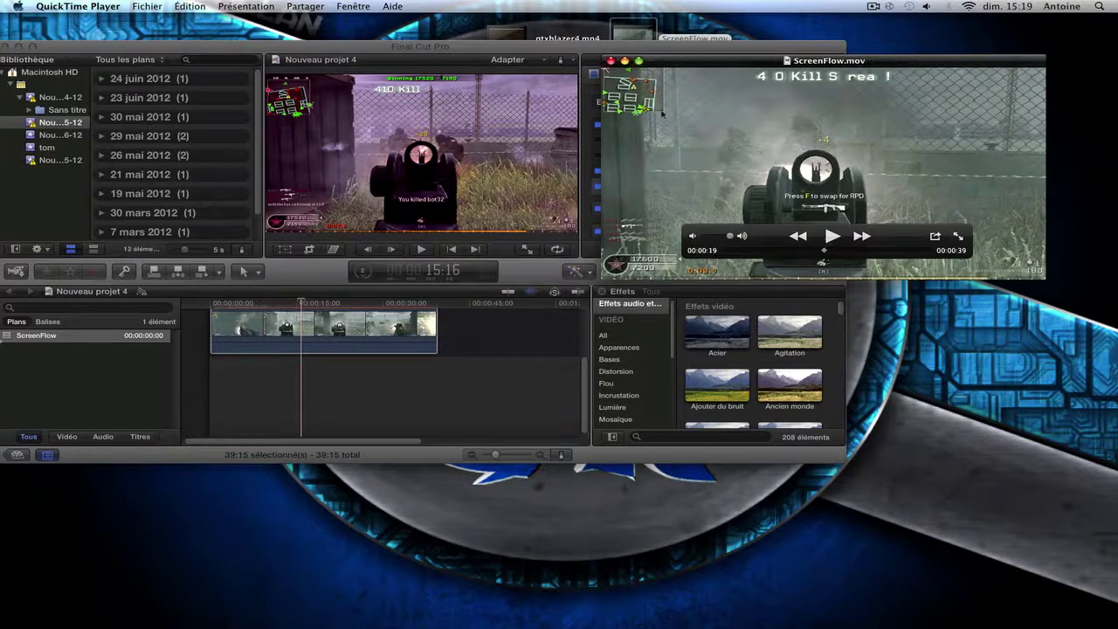
click(610, 60)
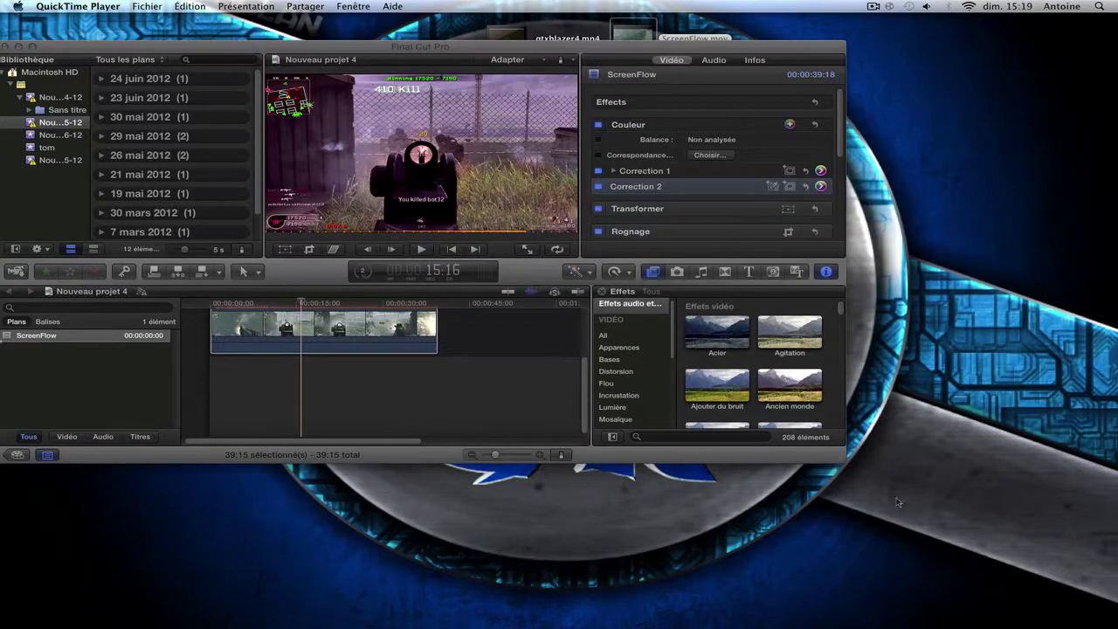
drag(843, 463, 1099, 626)
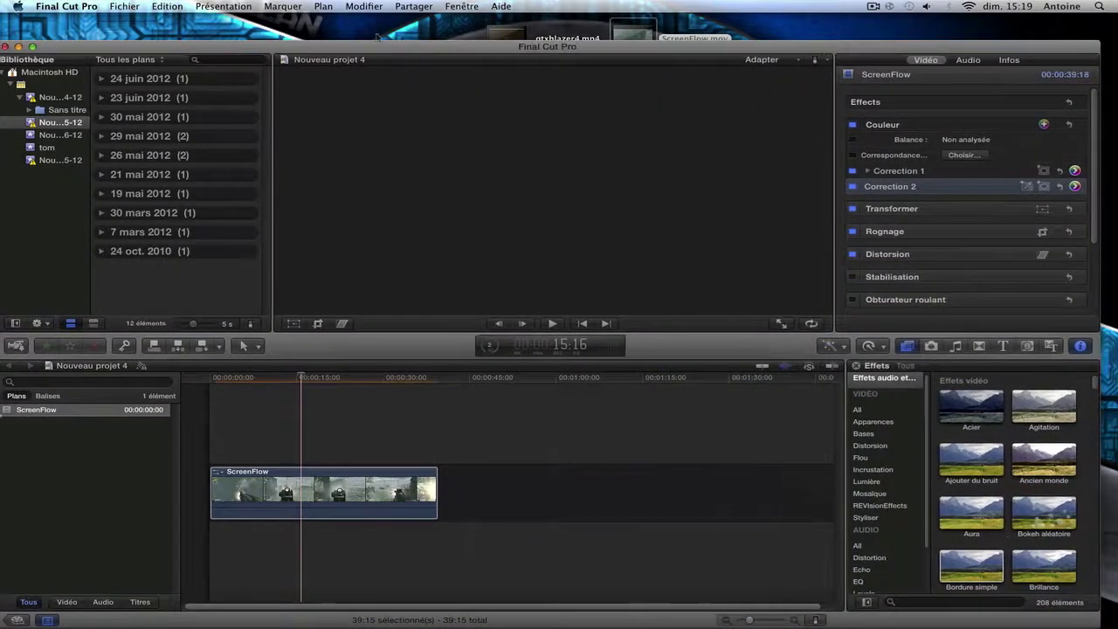
drag(367, 55, 381, 31)
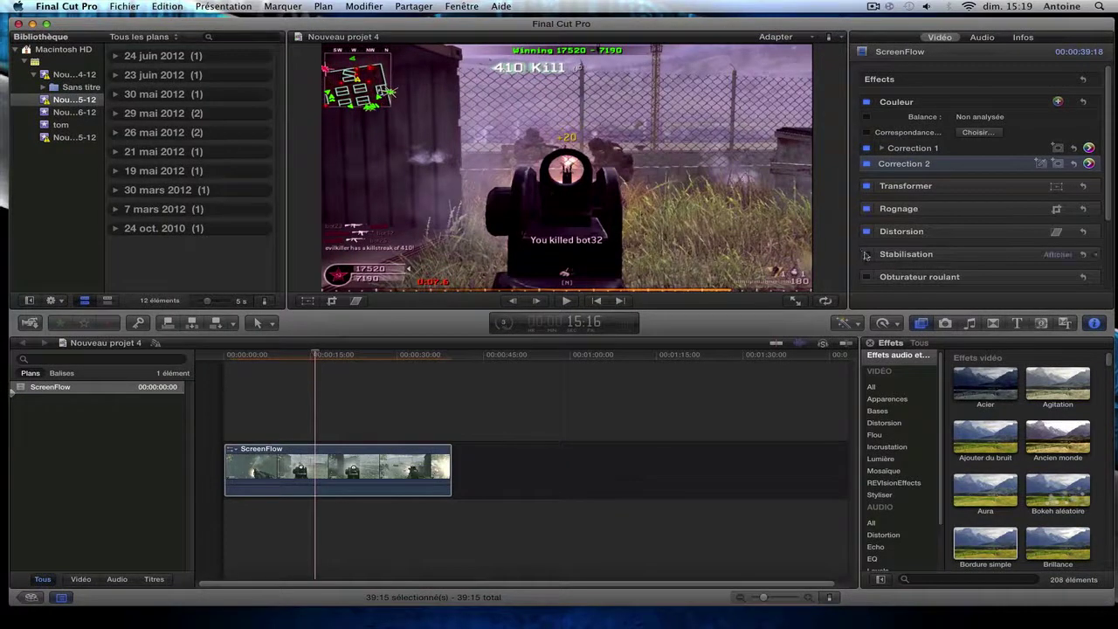
Step: Apply the Spot video effect from the Lumière category to the ScreenFlow clip
scroll(1024, 531, down, 1)
scroll(1024, 531, down, 5)
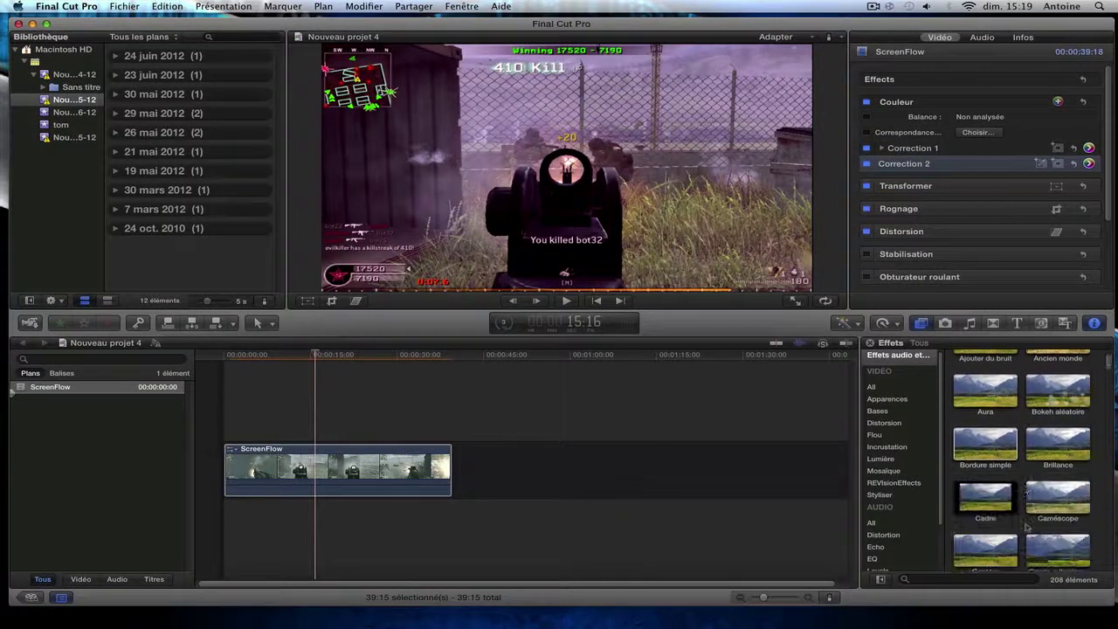
scroll(1027, 525, down, 1)
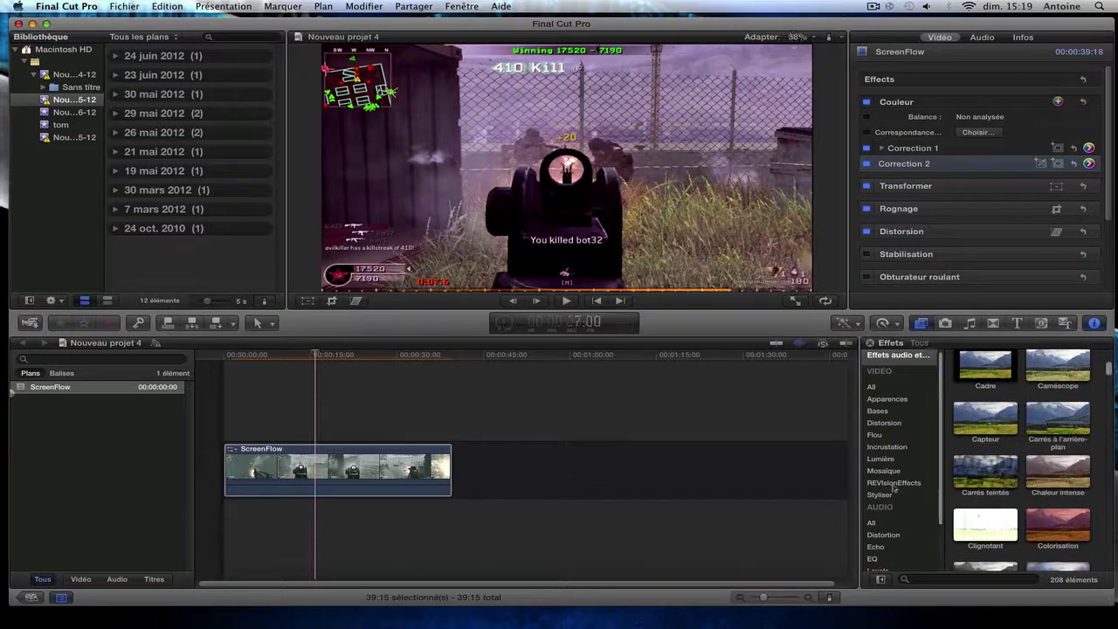
click(881, 460)
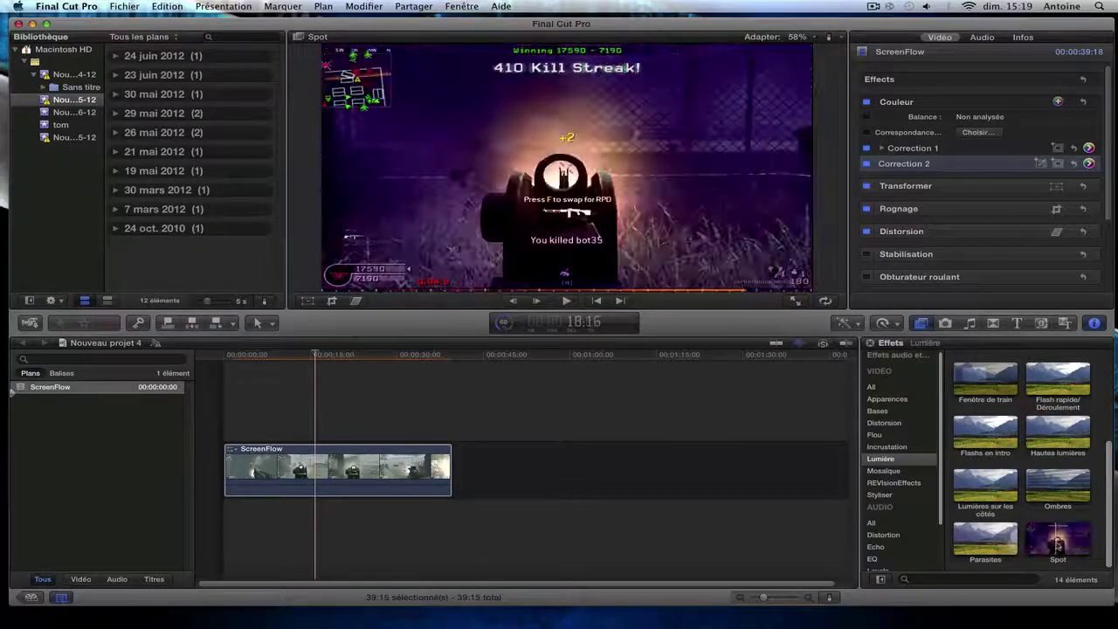
drag(1055, 543, 449, 487)
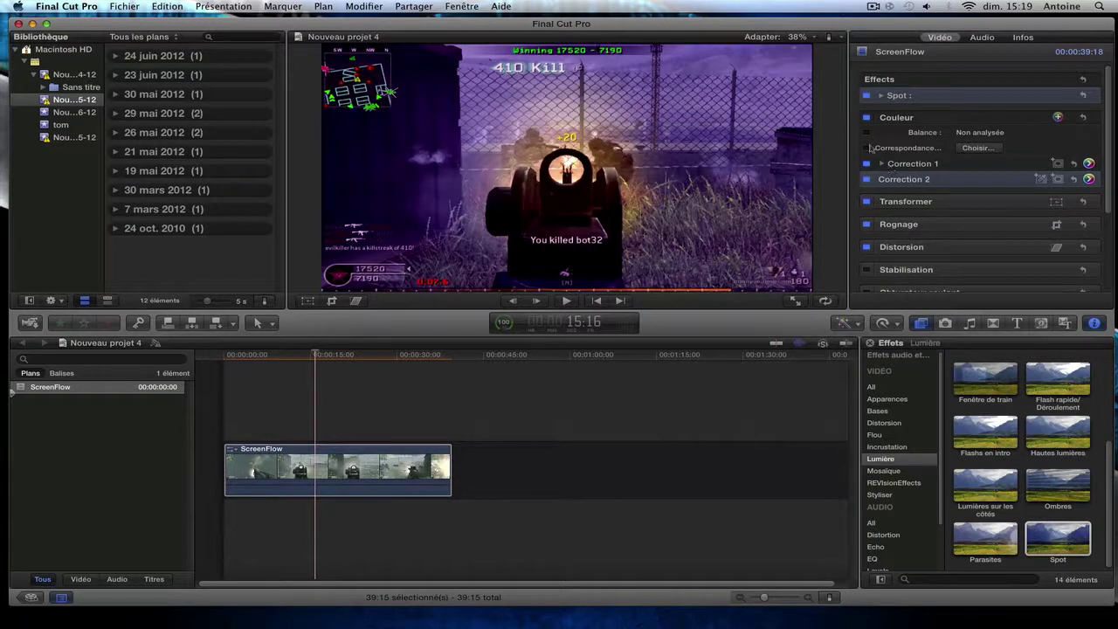
Step: Set the Spot effect's Amount to 72.5, Feather to 100, Contrast to 52.5 and Radius to 285
click(882, 96)
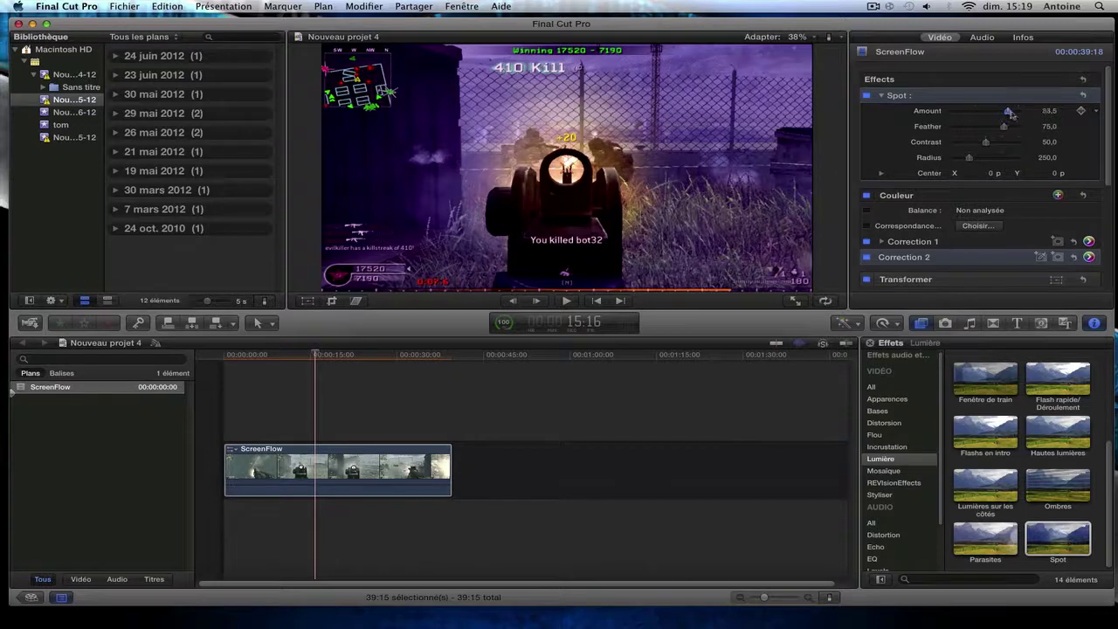
mouse_move(1011, 112)
mouse_down()
mouse_move(999, 113)
mouse_move(1013, 126)
mouse_move(1001, 127)
mouse_move(1024, 129)
mouse_up()
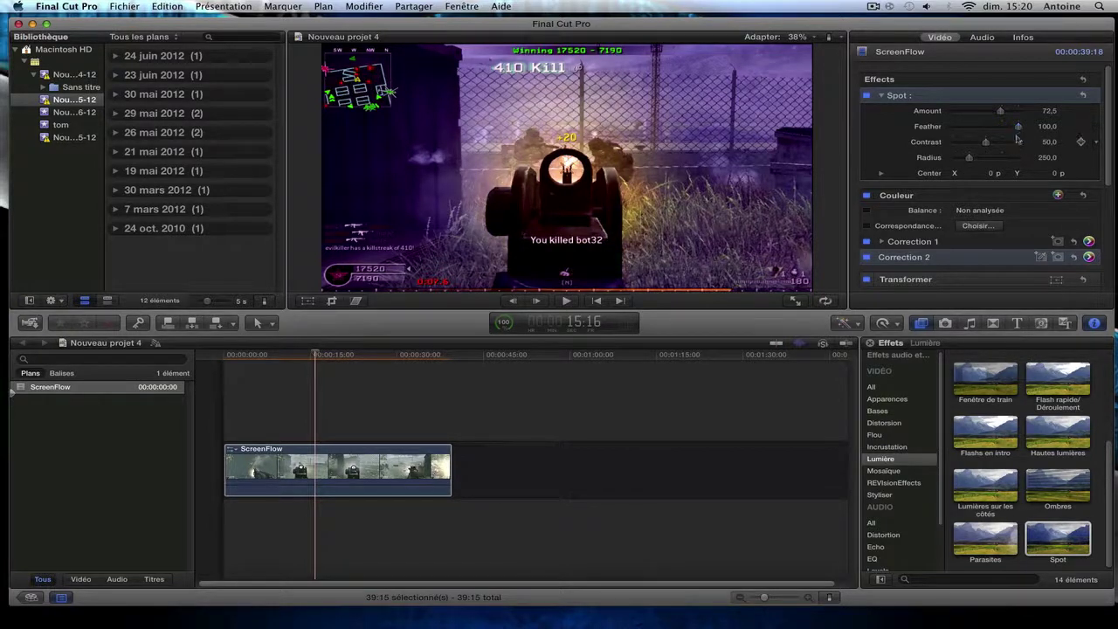
drag(994, 145, 977, 142)
drag(977, 158, 970, 160)
Step: Play back the clip to review the Spot effect, stopping at 20:11
click(594, 301)
click(569, 300)
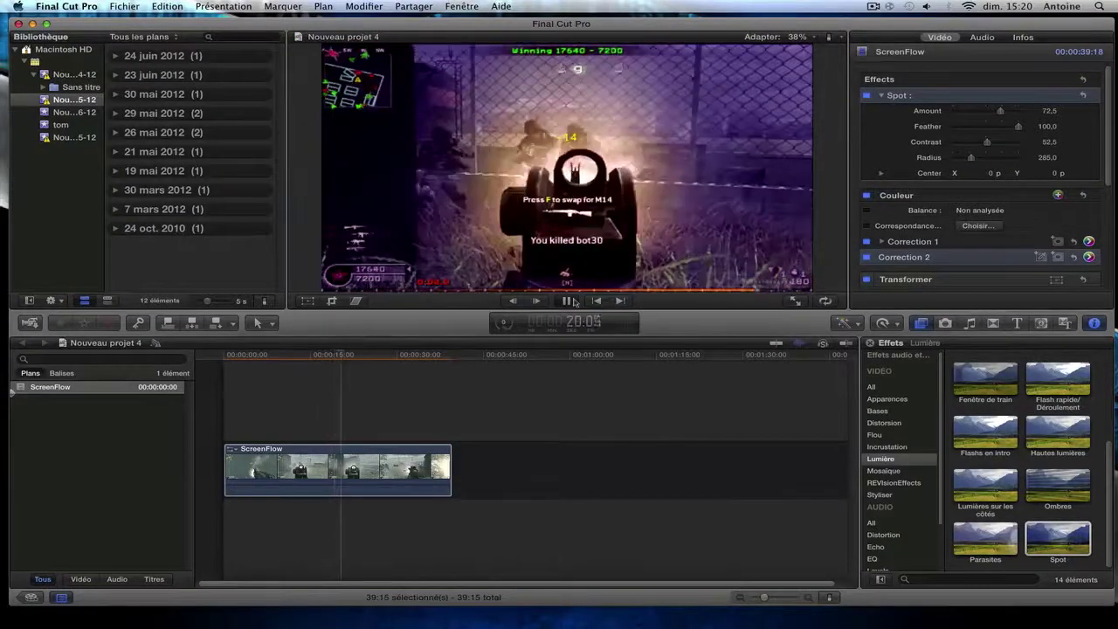
click(568, 300)
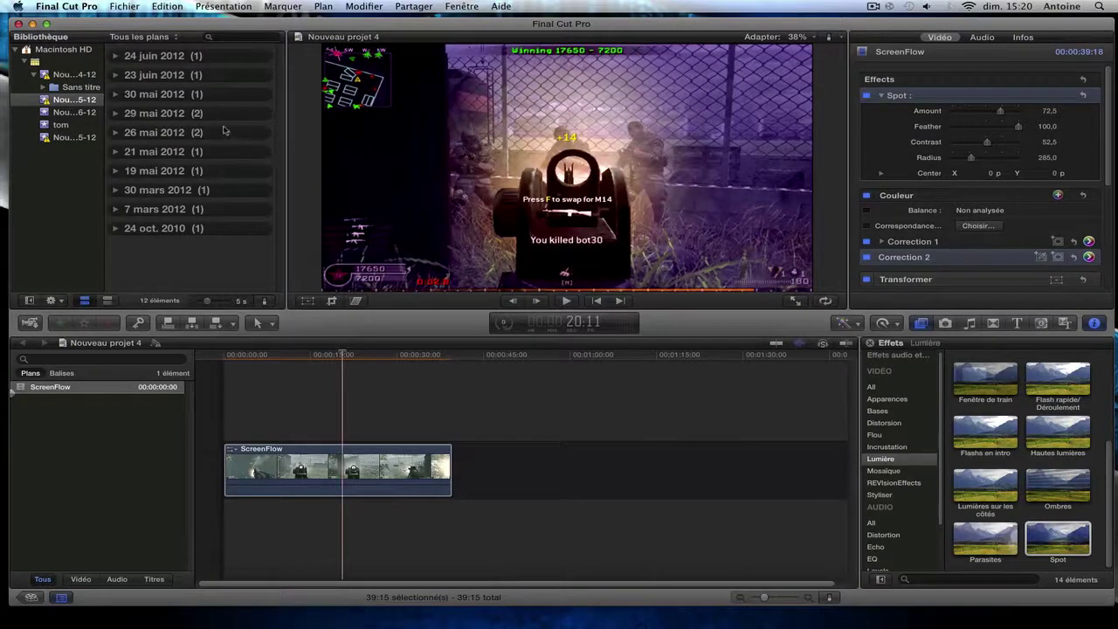